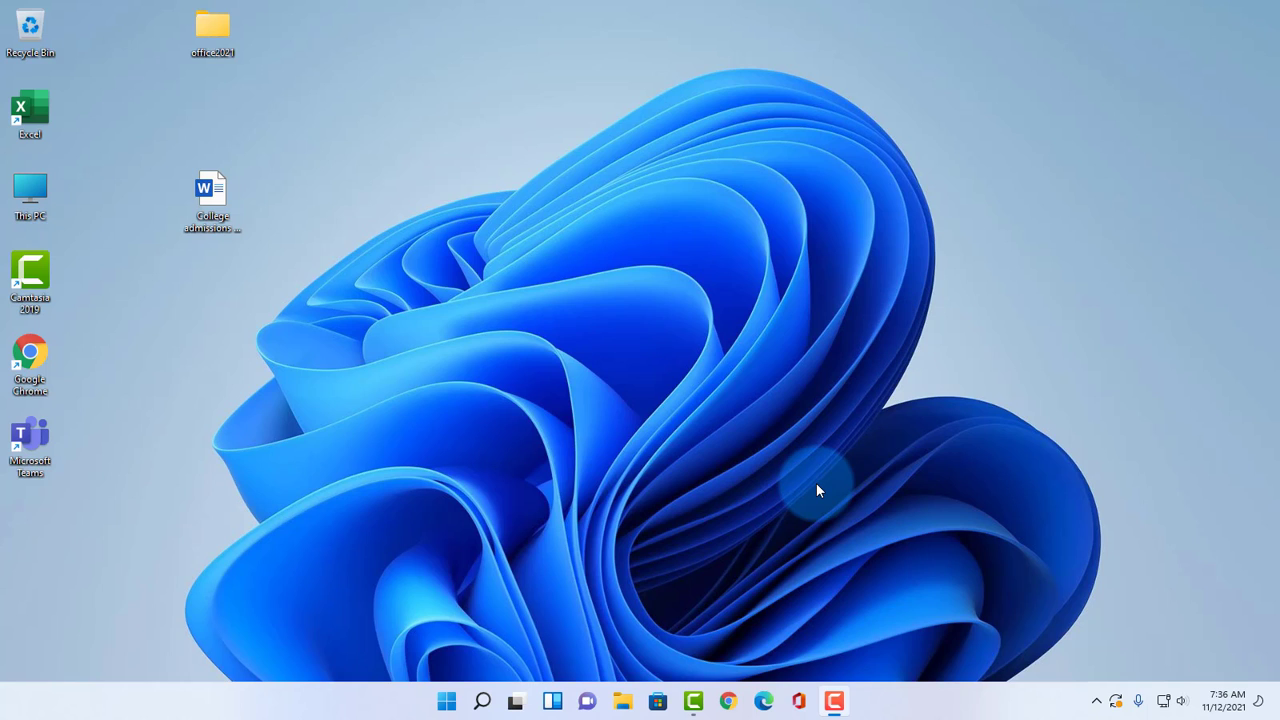
# Step: Launch Word and create a new blank document from the start screen
pyautogui.click(447, 702)
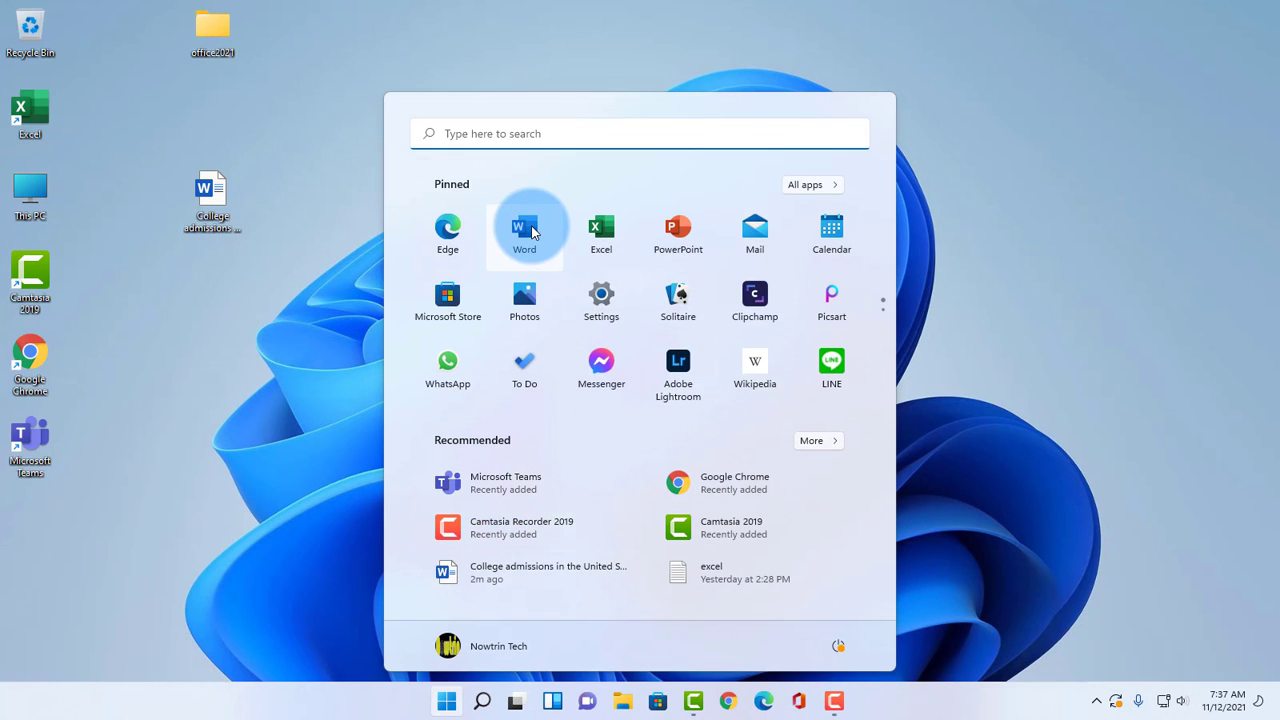
pyautogui.click(531, 230)
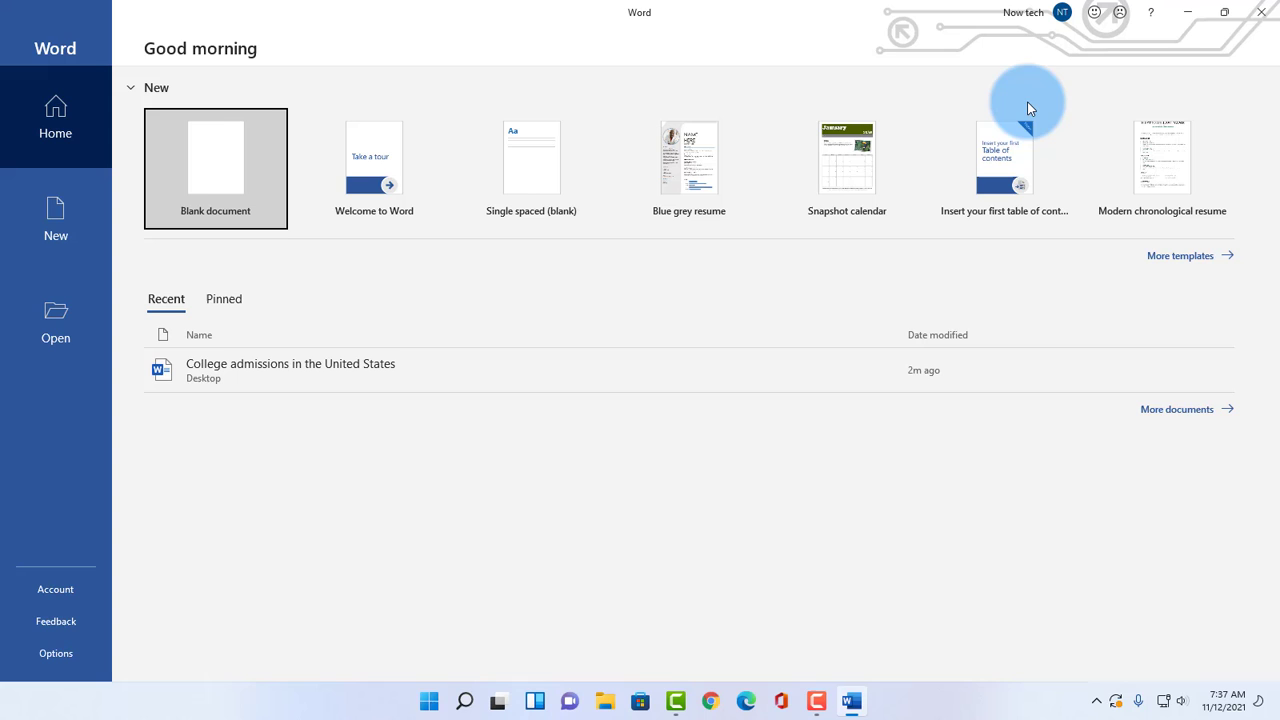
pyautogui.click(230, 155)
pyautogui.click(230, 155)
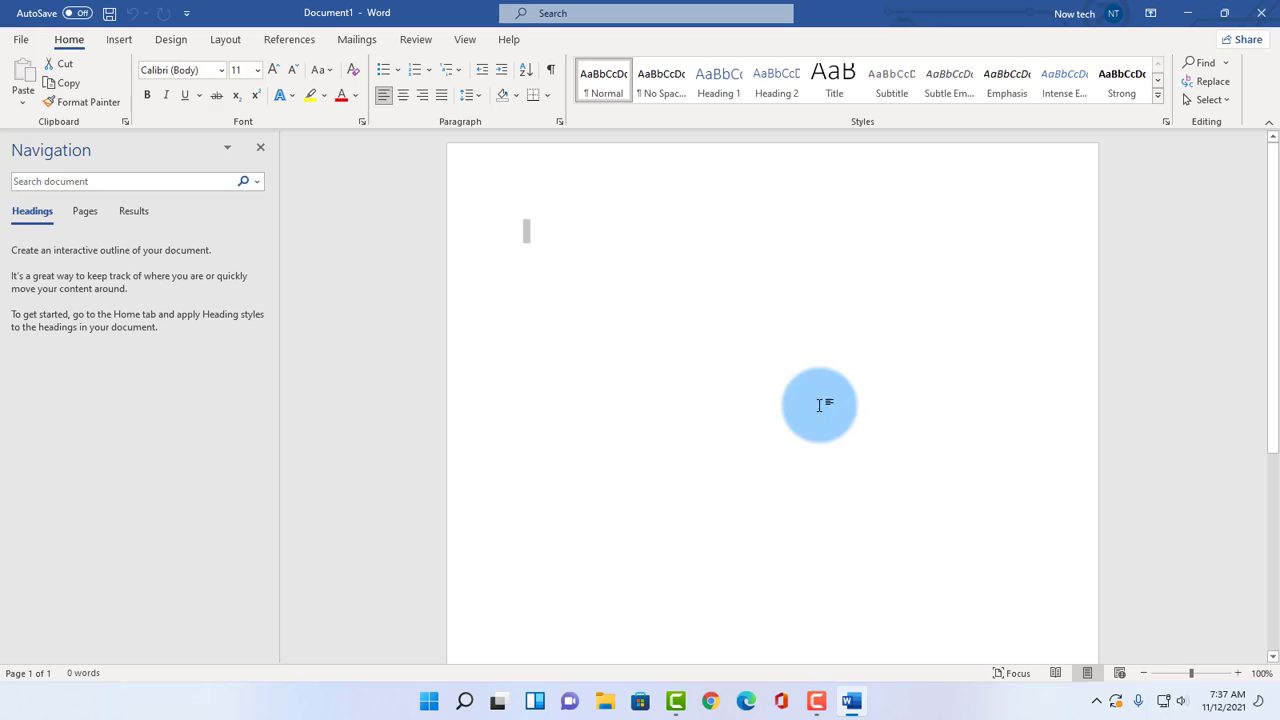
# Step: Turn off "Show the Start screen when this application starts" in Word's General options and save the settings
pyautogui.click(37, 64)
pyautogui.click(21, 40)
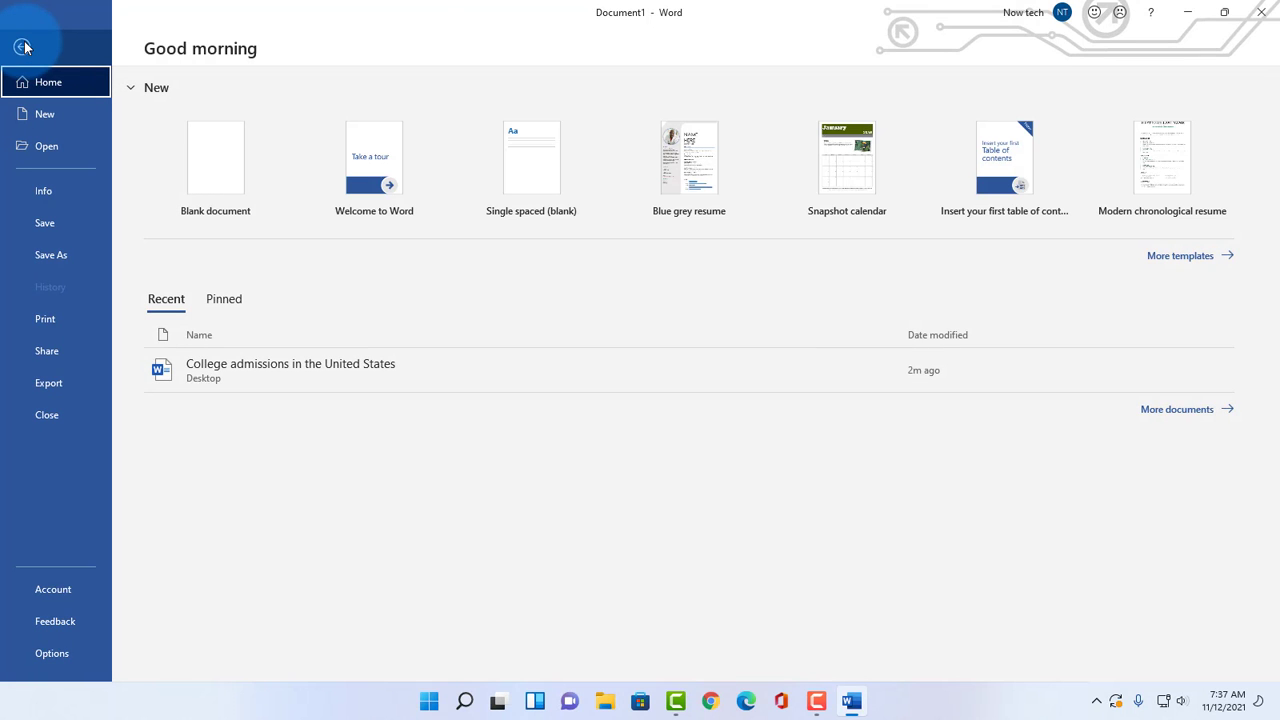
pyautogui.click(52, 653)
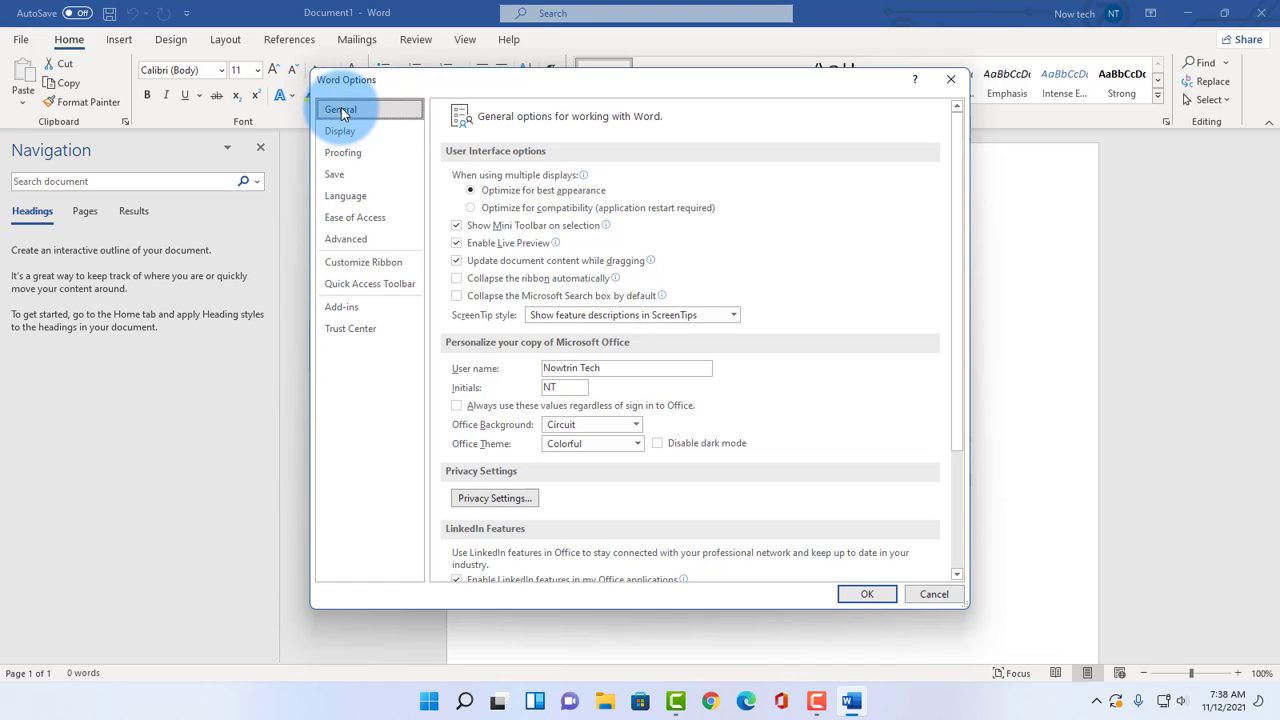
pyautogui.scroll(-4, 700, 225)
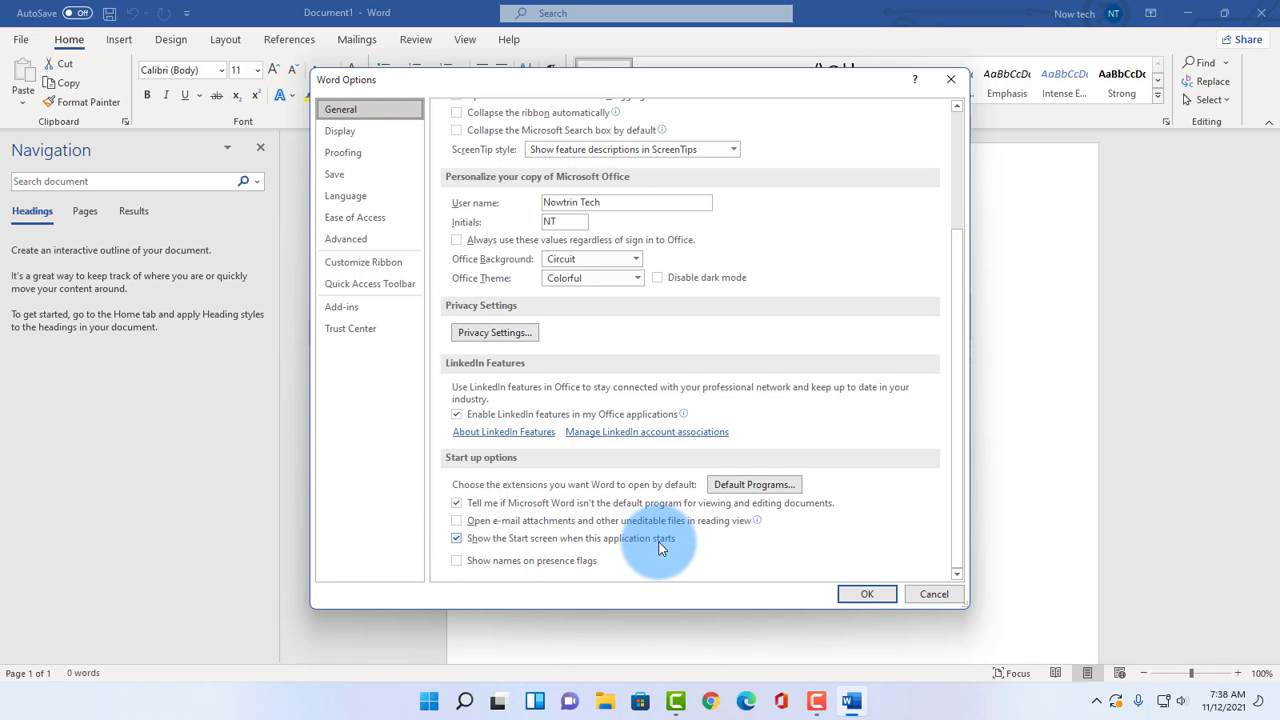
pyautogui.click(455, 538)
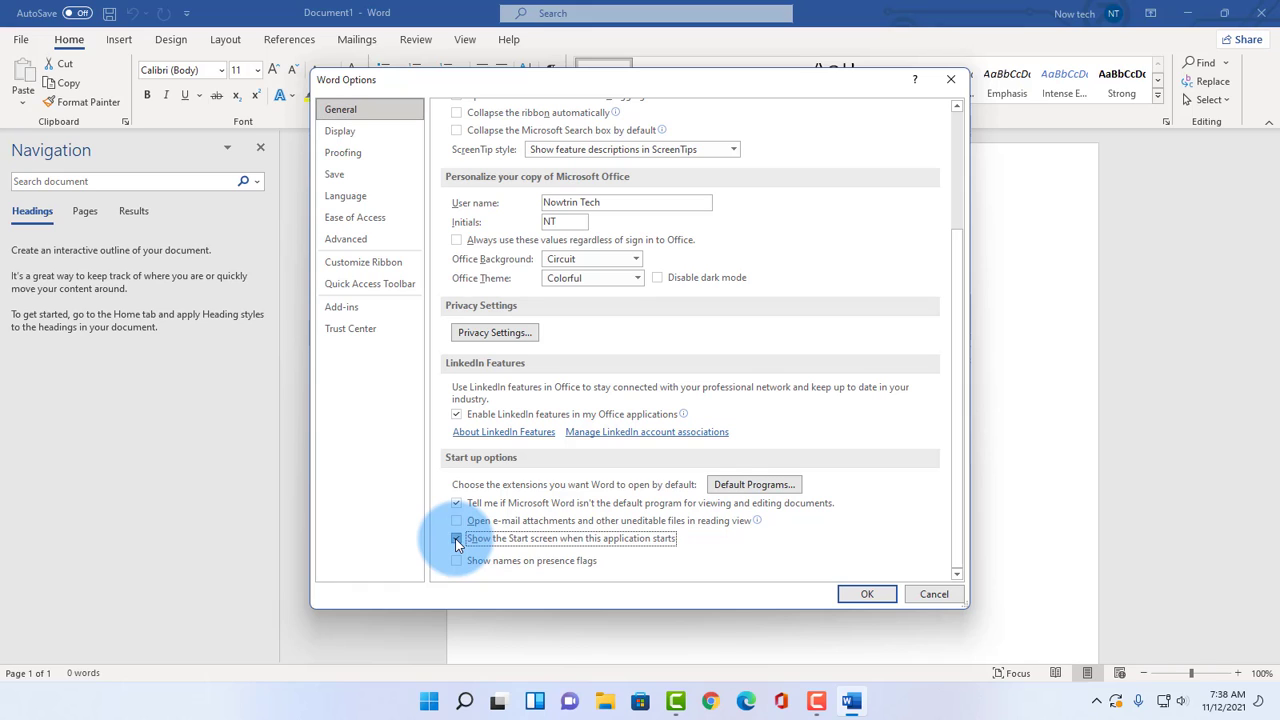
pyautogui.click(840, 597)
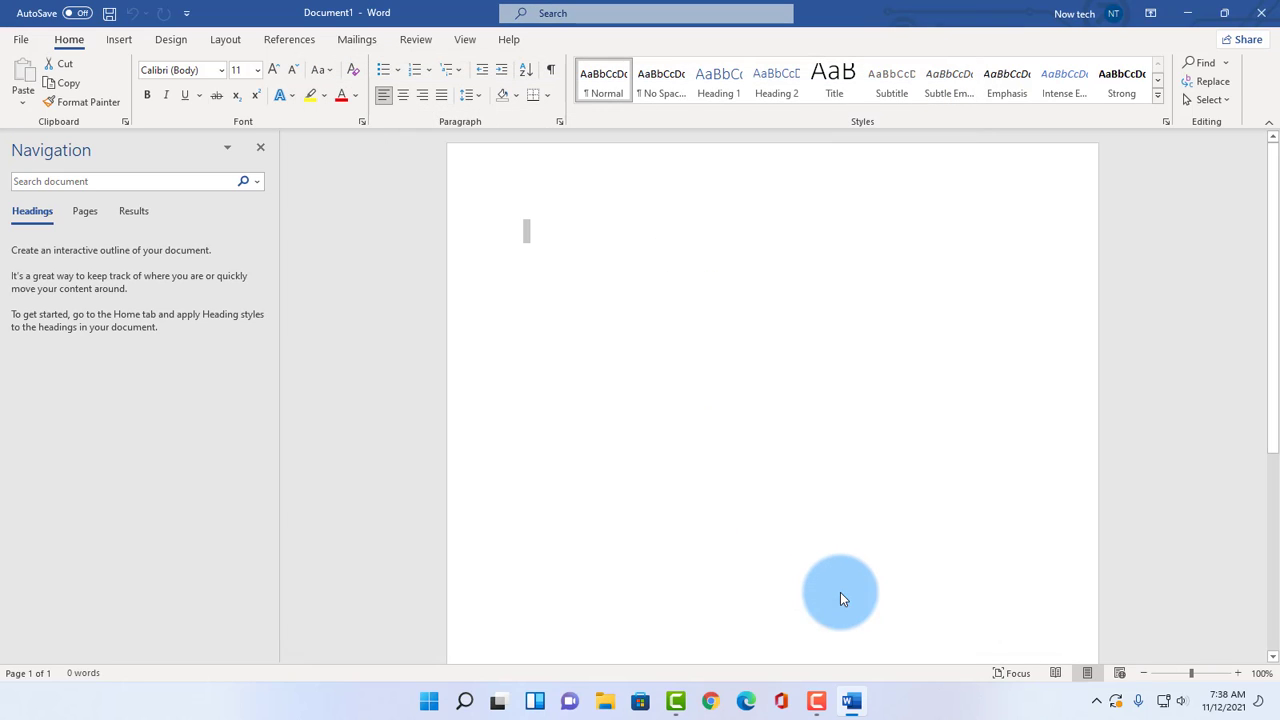
# Step: Close Word and launch it again to check how it starts
pyautogui.click(1262, 15)
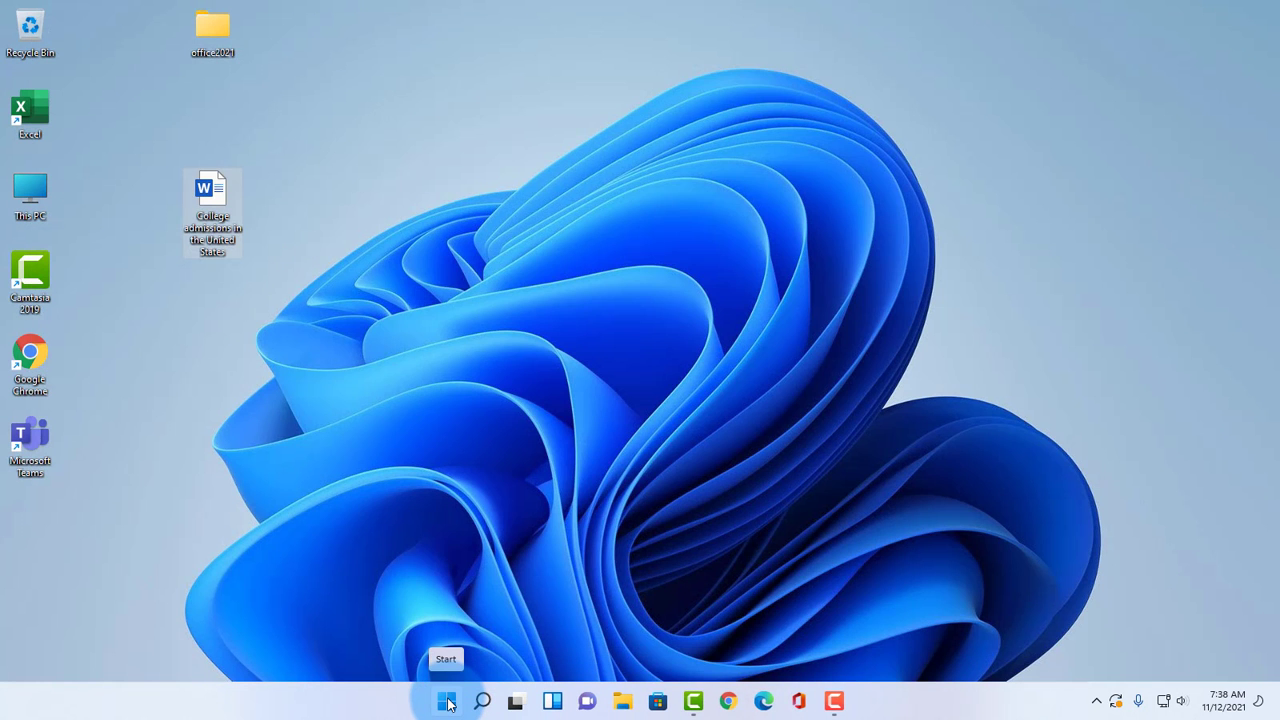
pyautogui.click(447, 703)
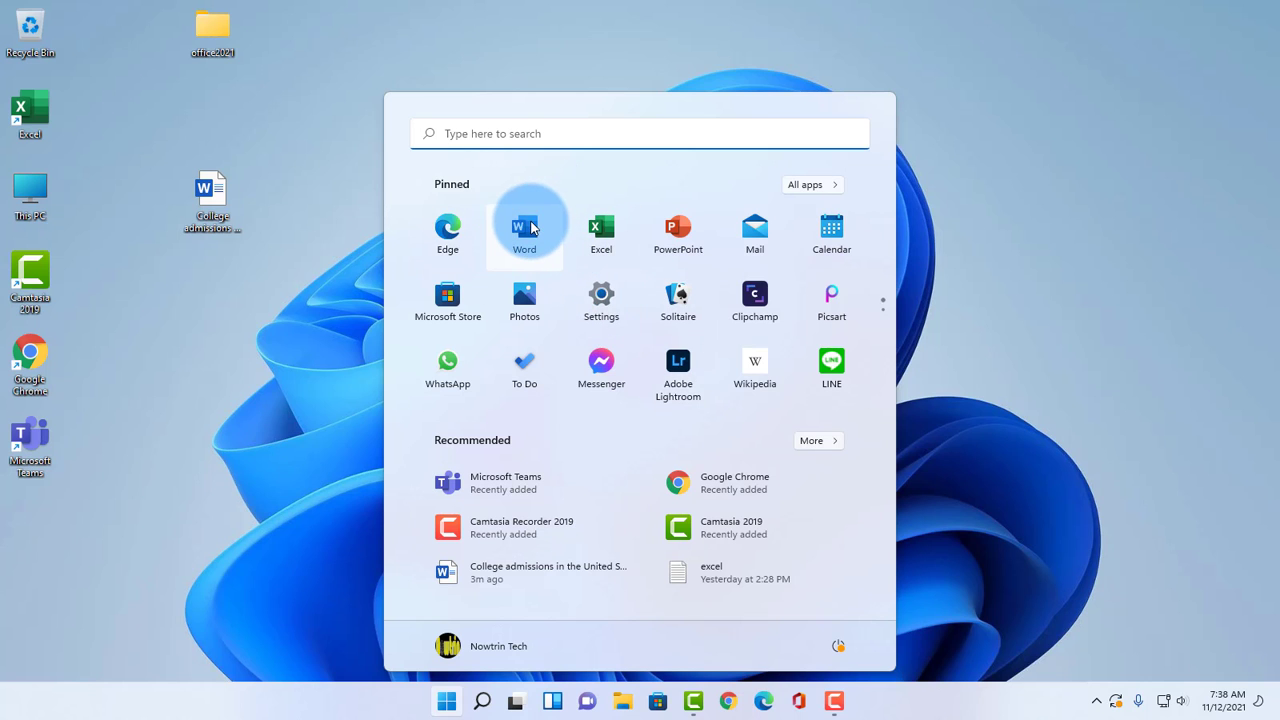
pyautogui.click(546, 235)
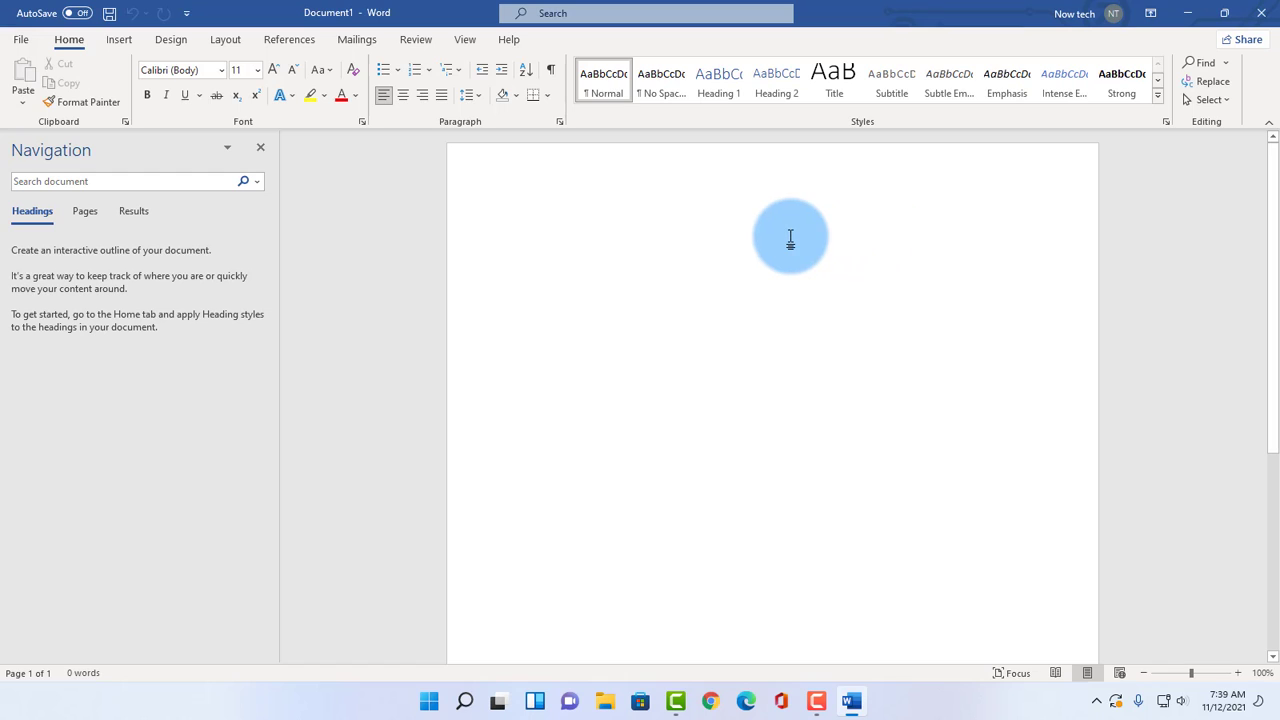
# Step: Browse Word's full template gallery through More templates, then return to the blank document
pyautogui.click(20, 40)
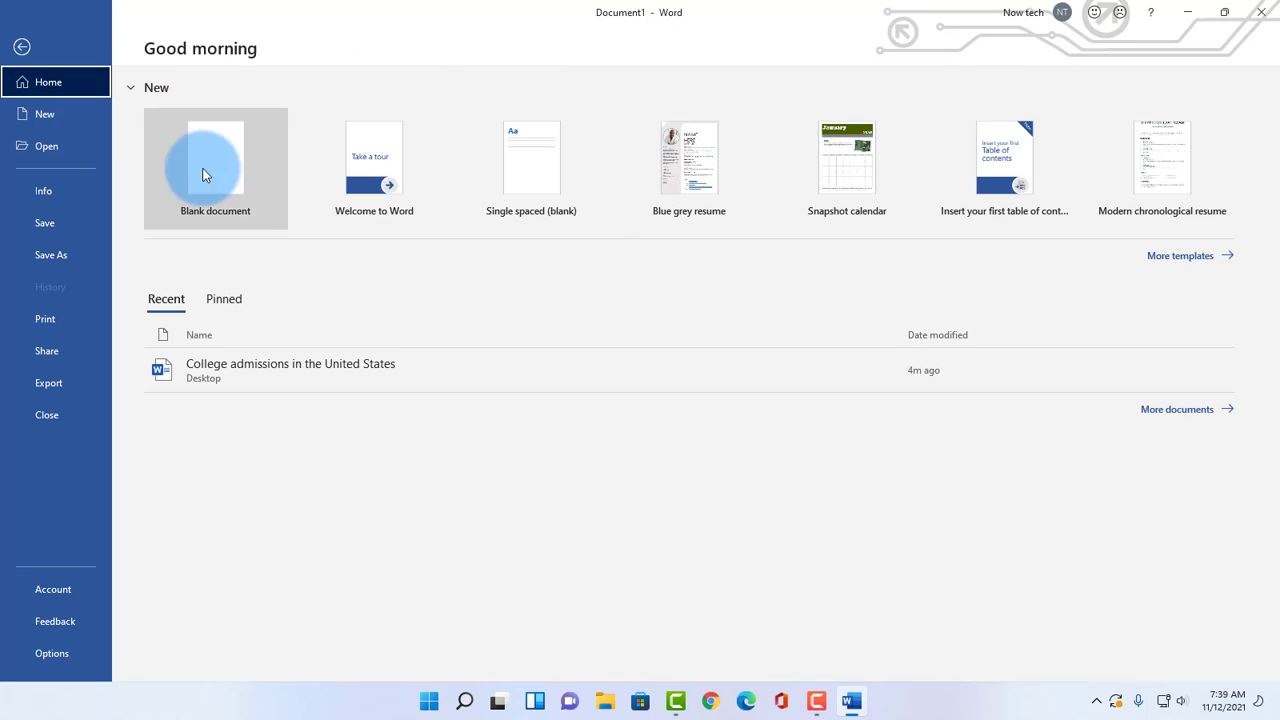
pyautogui.click(1172, 257)
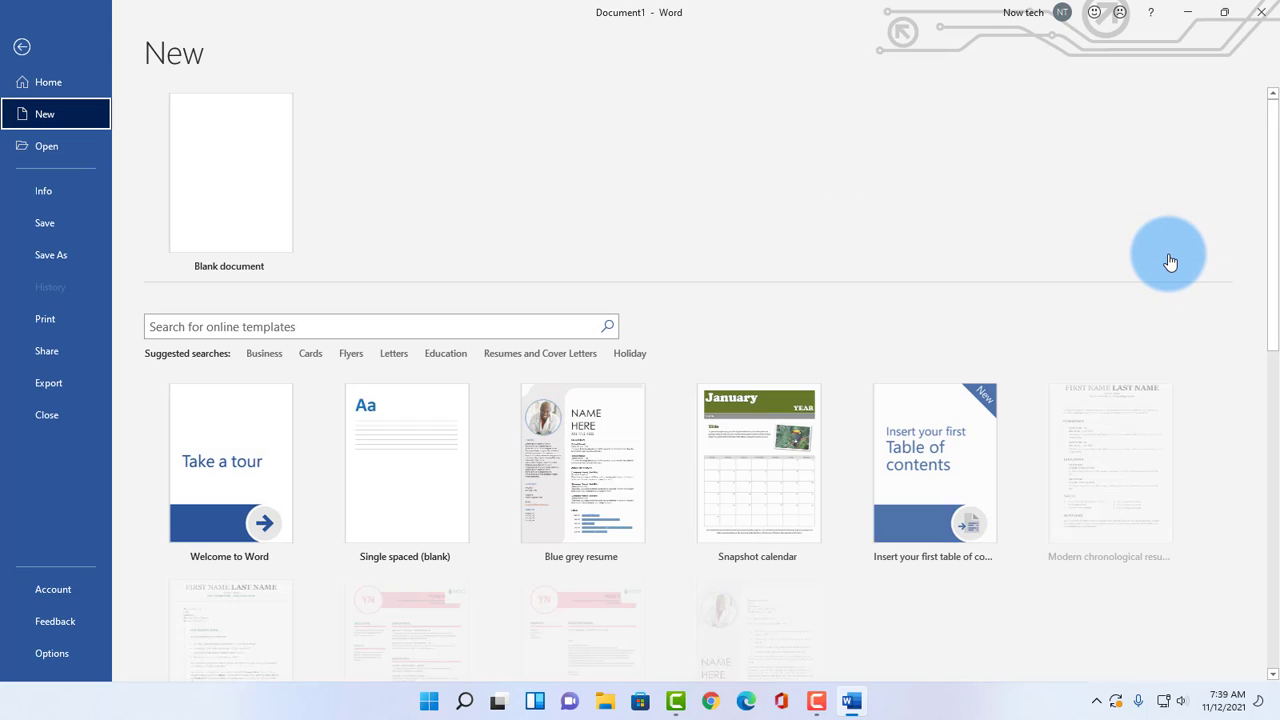
pyautogui.scroll(-5, 809, 340)
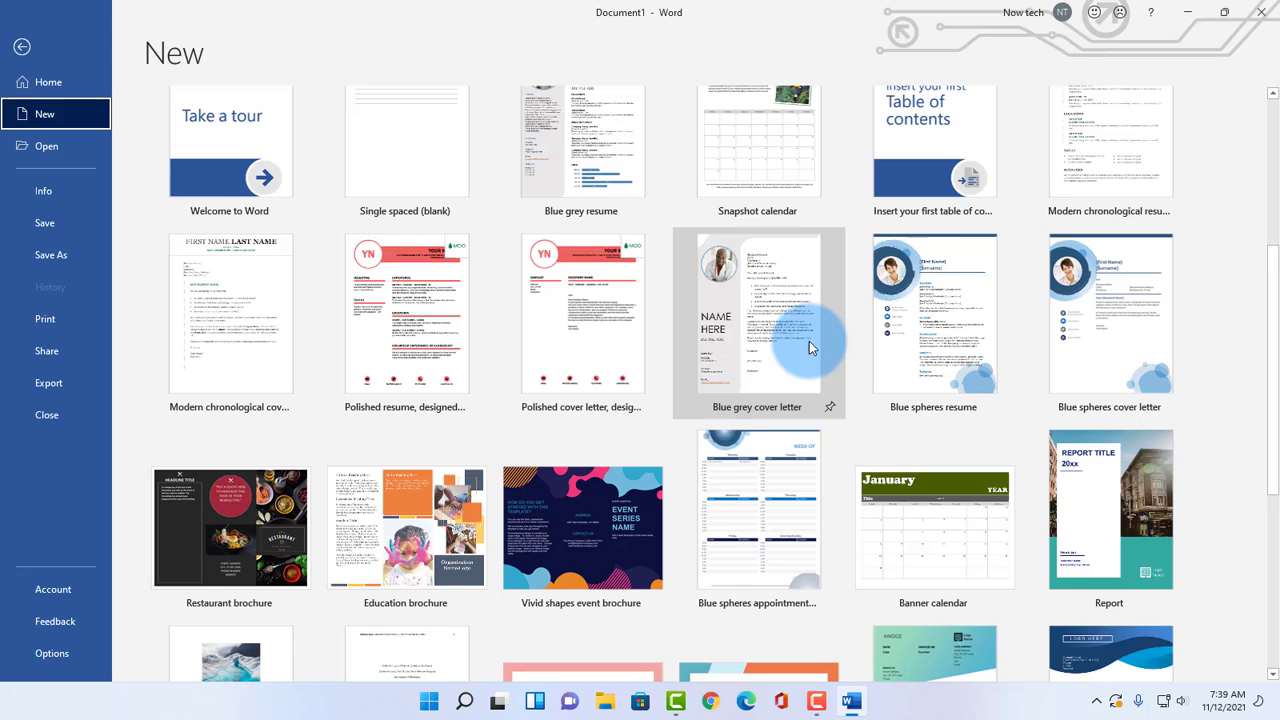
pyautogui.scroll(3, 809, 341)
pyautogui.scroll(3, 809, 341)
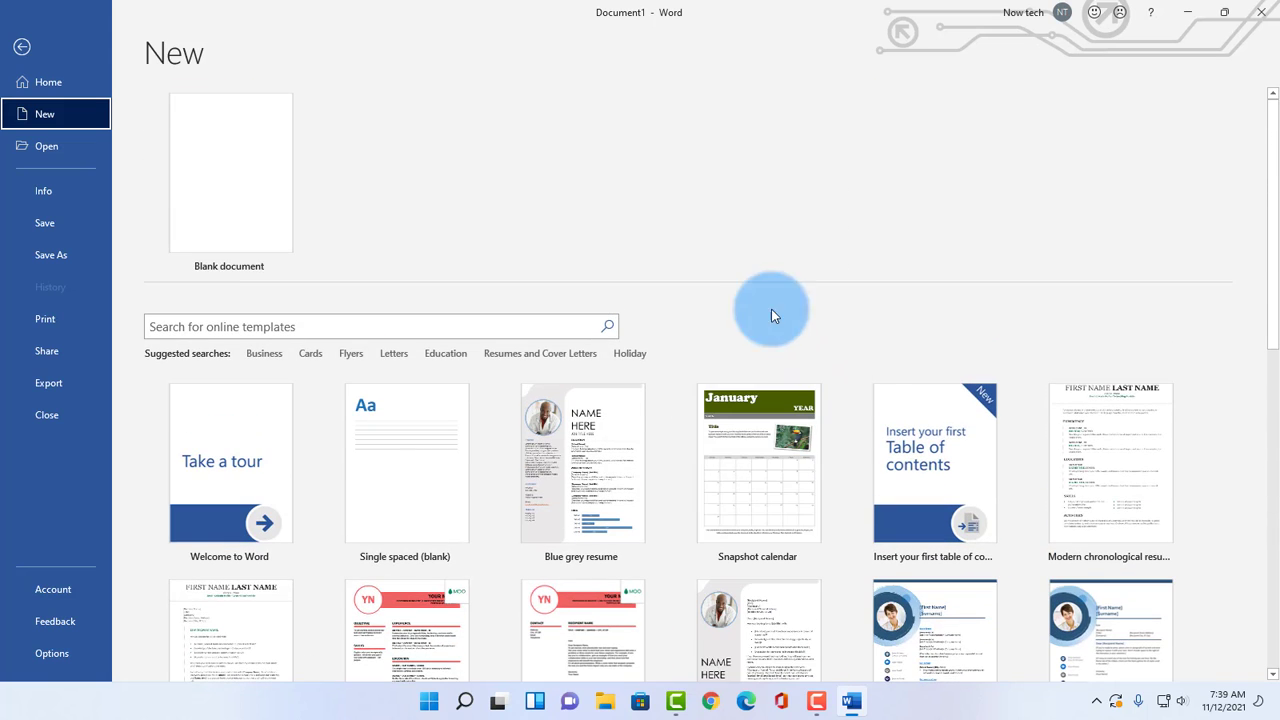
pyautogui.click(25, 48)
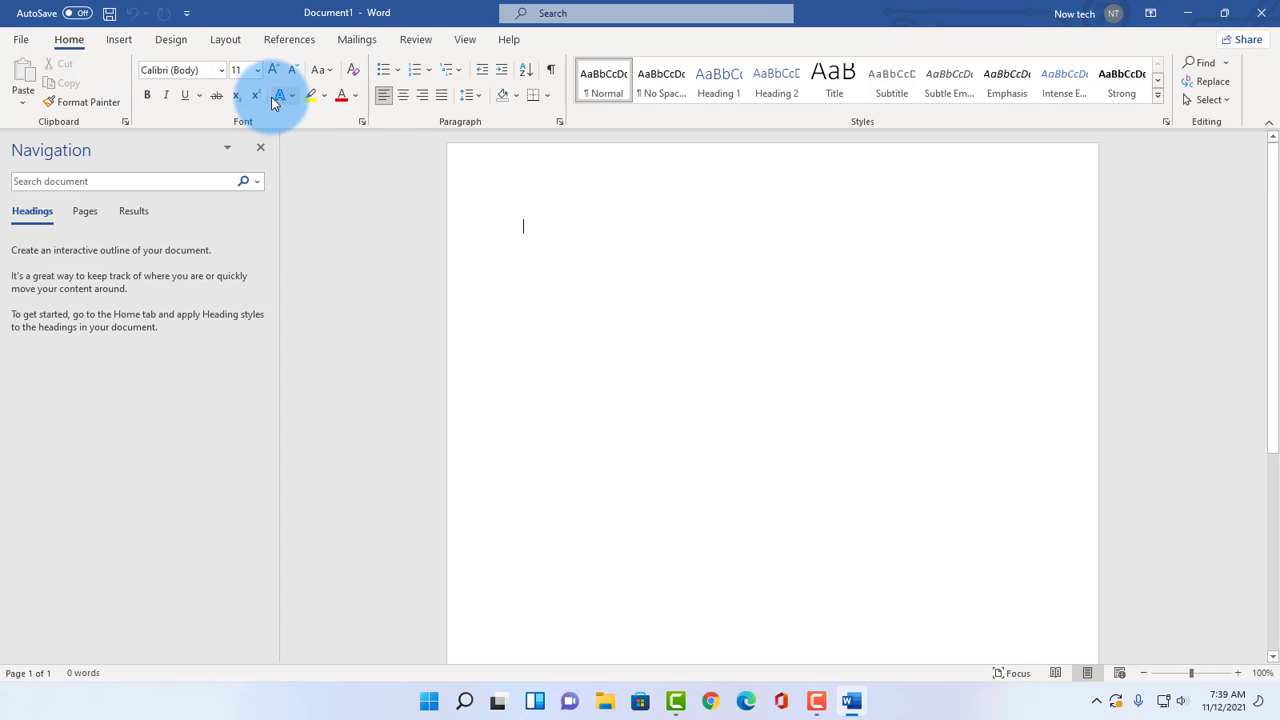
# Step: Look through the templates offered on Word's New page down to the reports, certificates and invoices, and leave the page
pyautogui.click(18, 40)
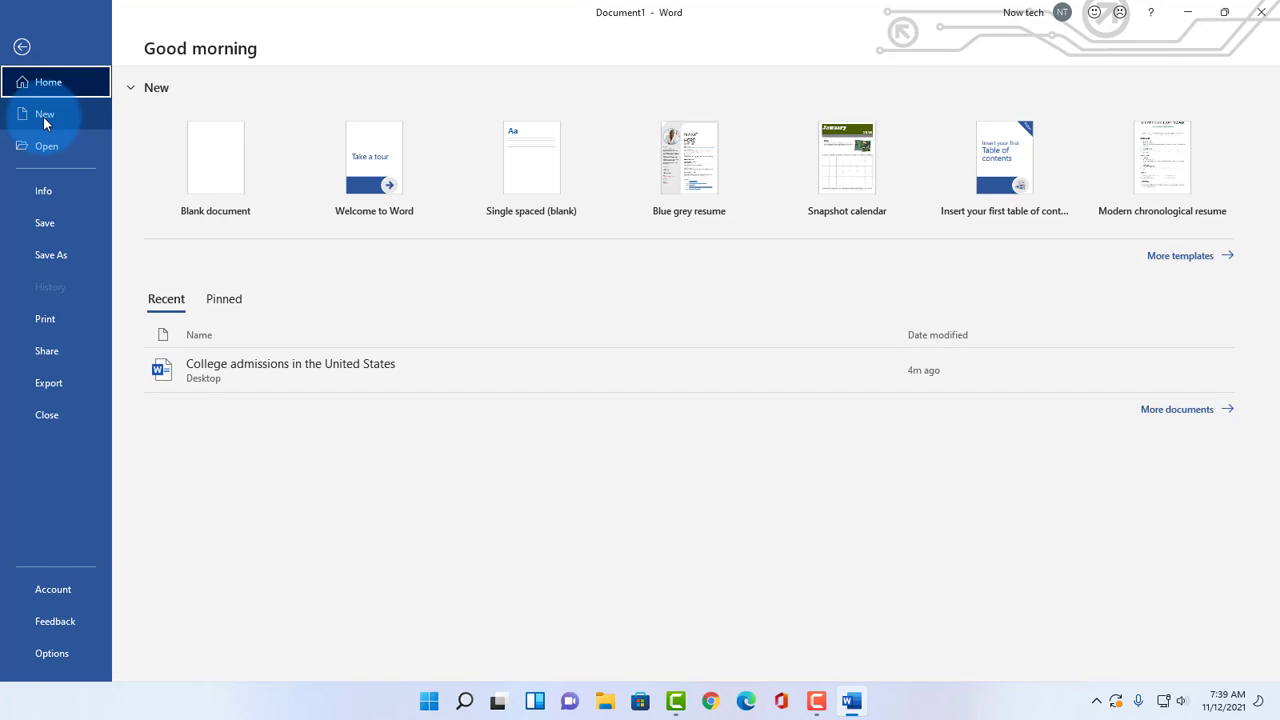
pyautogui.click(43, 116)
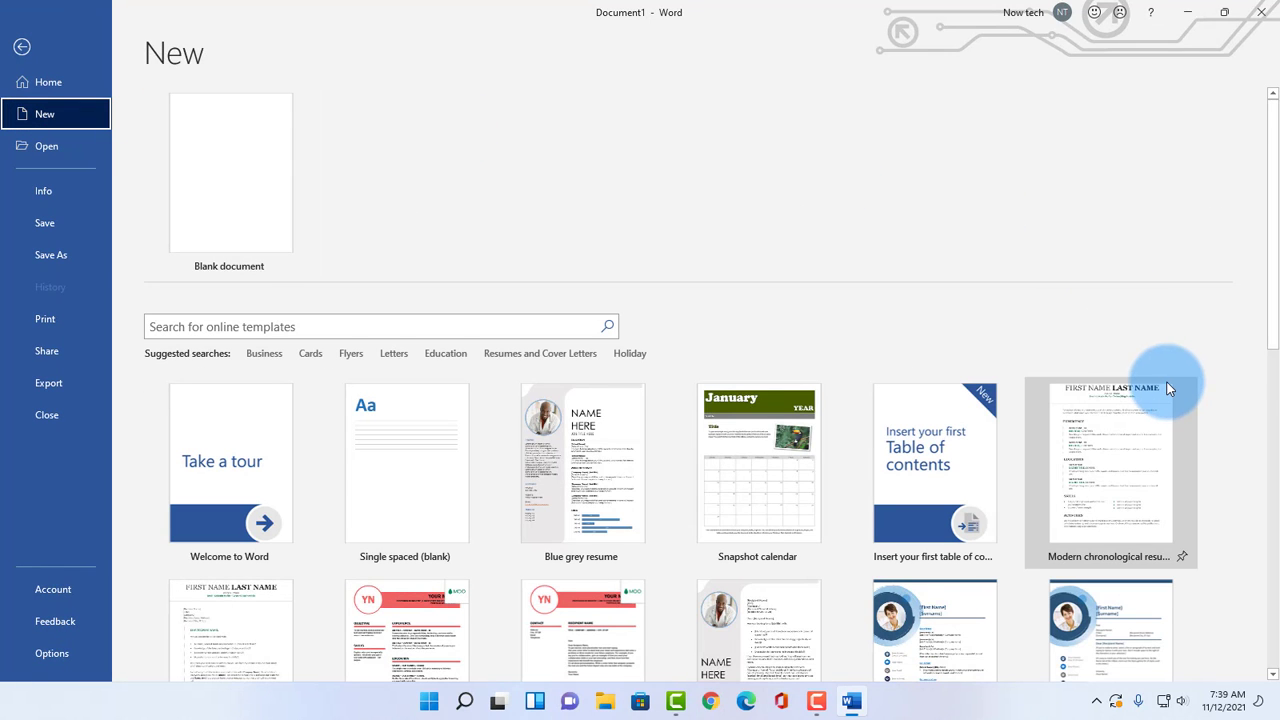
pyautogui.scroll(-3, 1160, 390)
pyautogui.scroll(-6, 1168, 392)
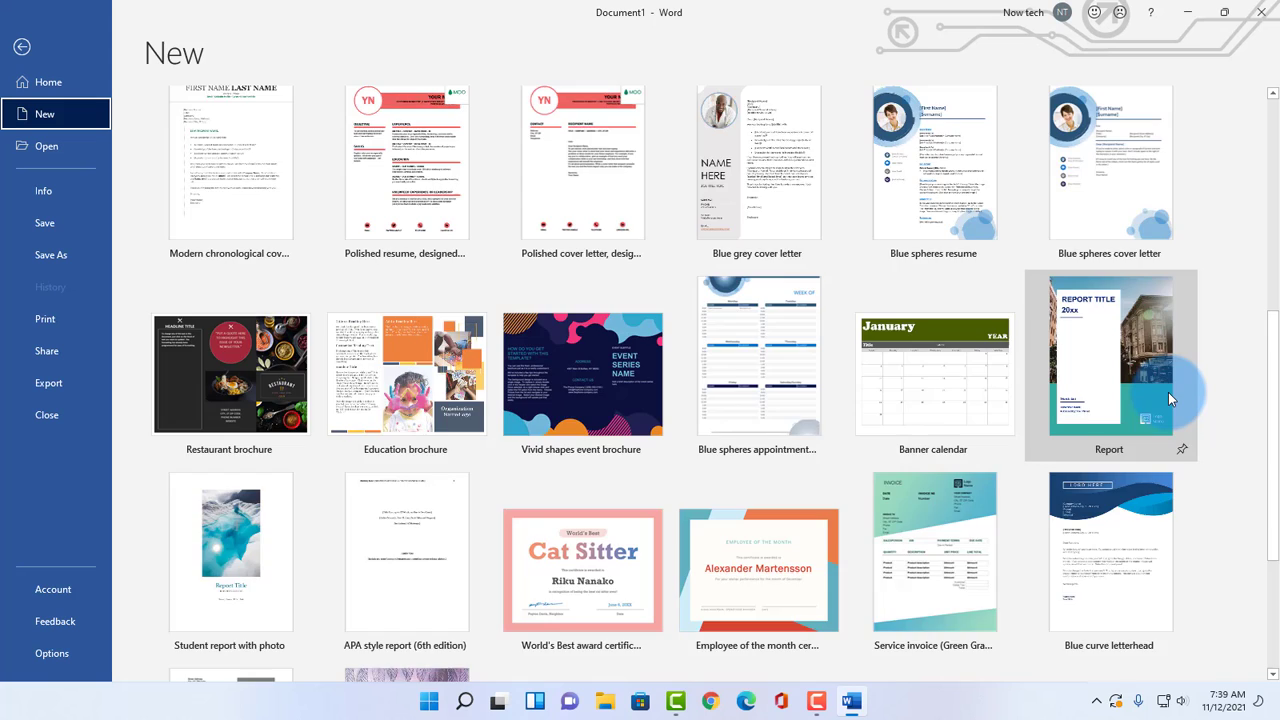
pyautogui.scroll(8, 1168, 392)
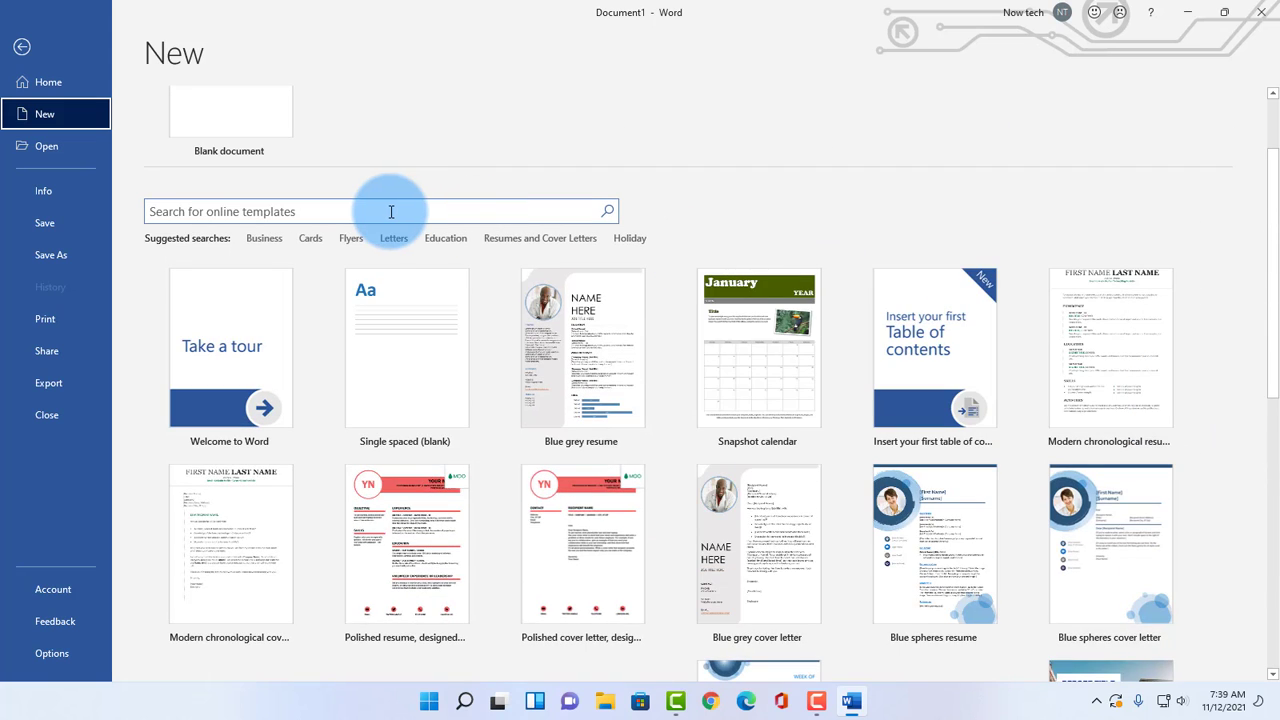
pyautogui.scroll(2, 886, 276)
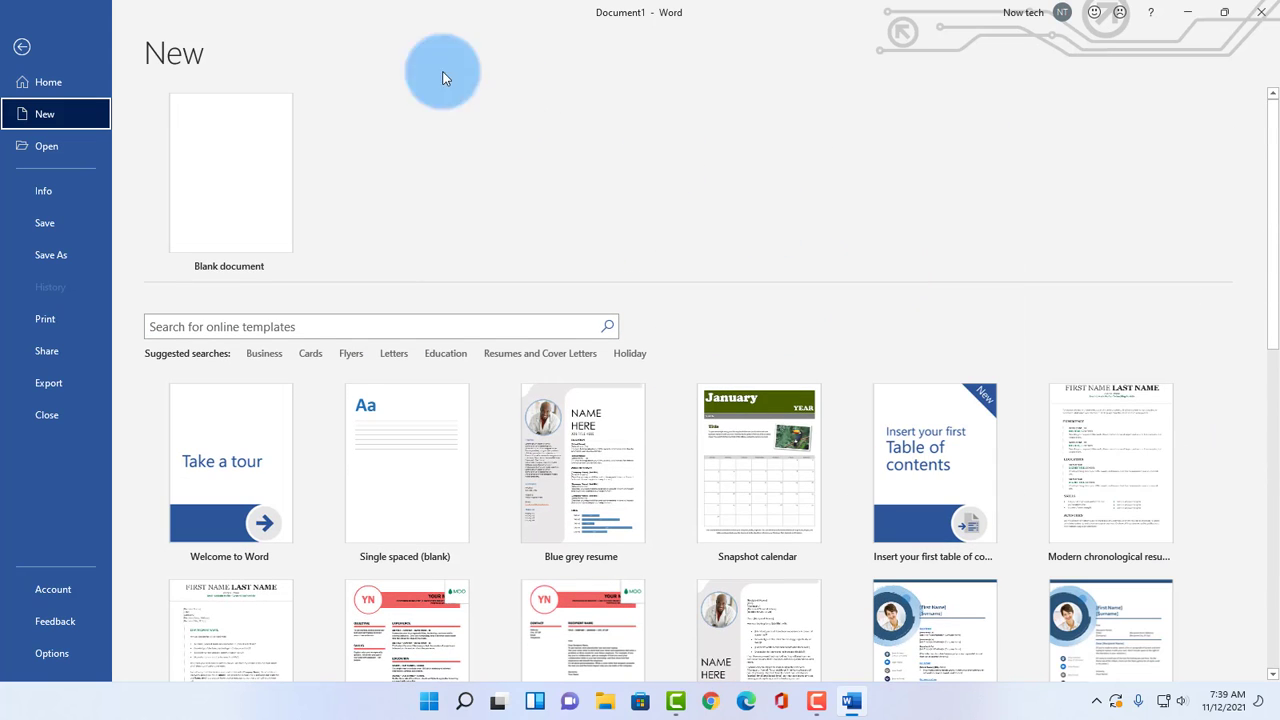
pyautogui.click(22, 47)
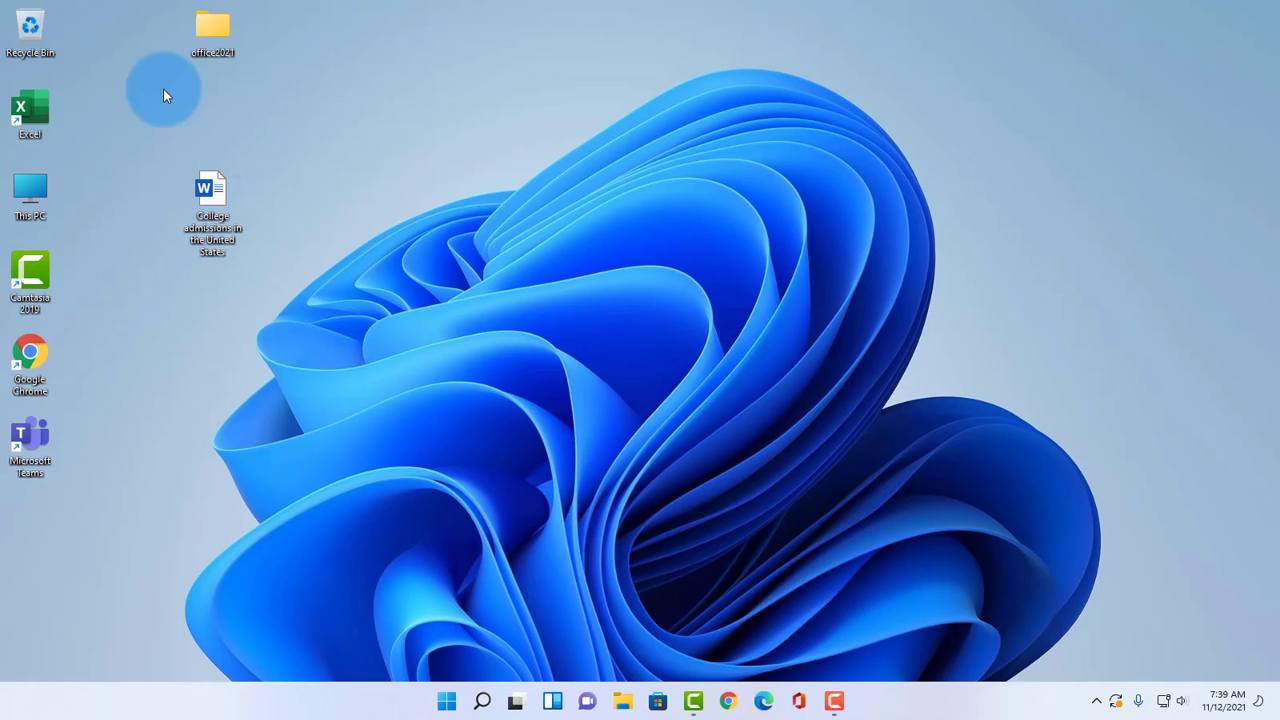
# Step: Open the desktop document "College admissions in the United States" and review the start-up settings in Word's General options
pyautogui.doubleClick(216, 193)
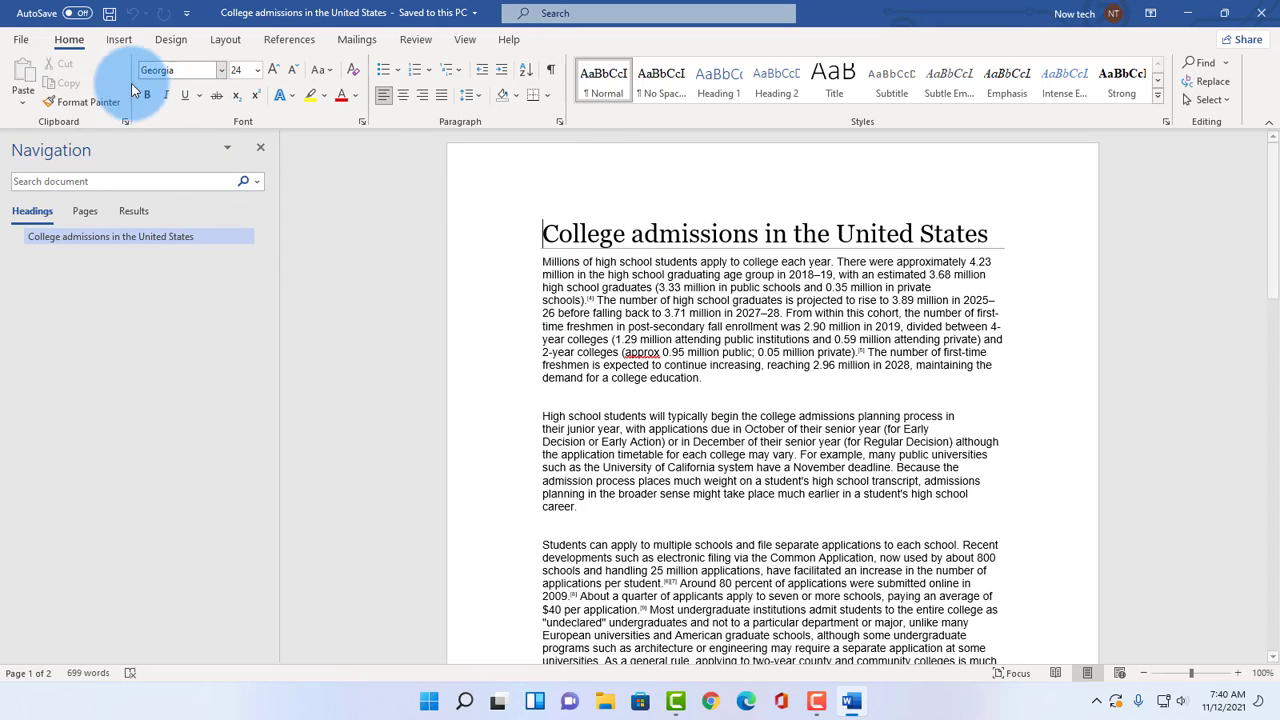
pyautogui.click(18, 40)
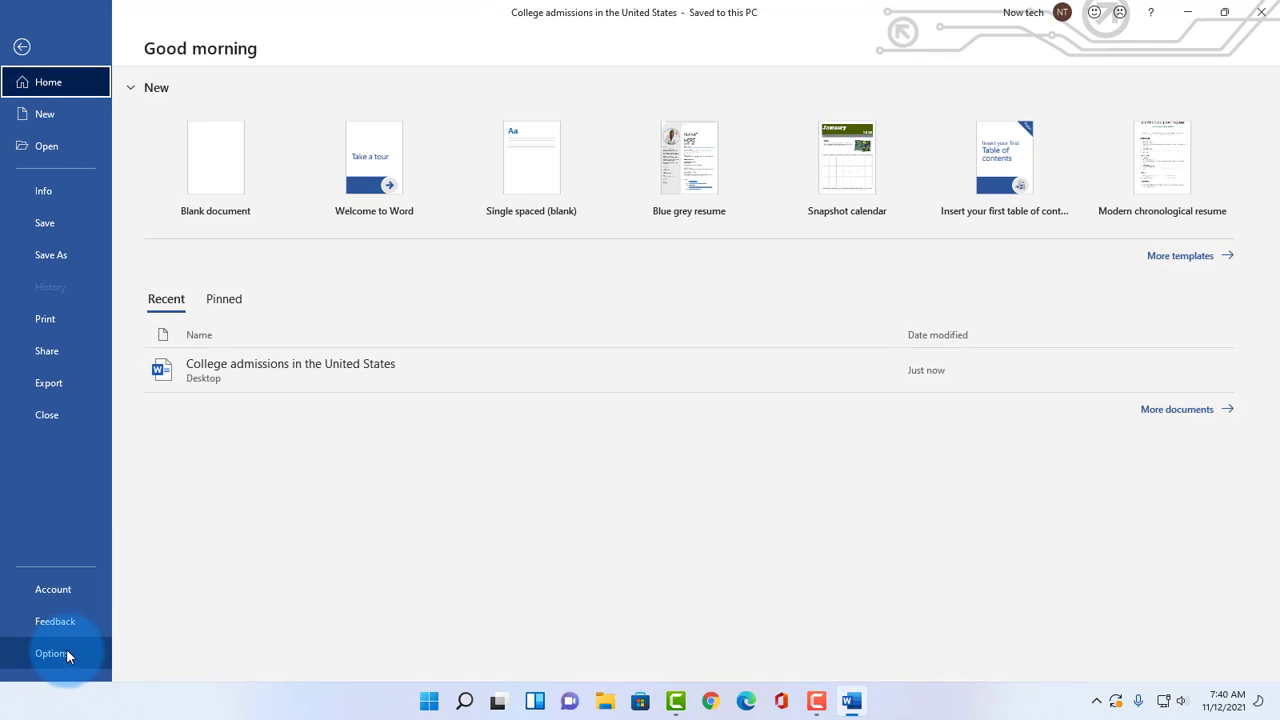
pyautogui.click(67, 655)
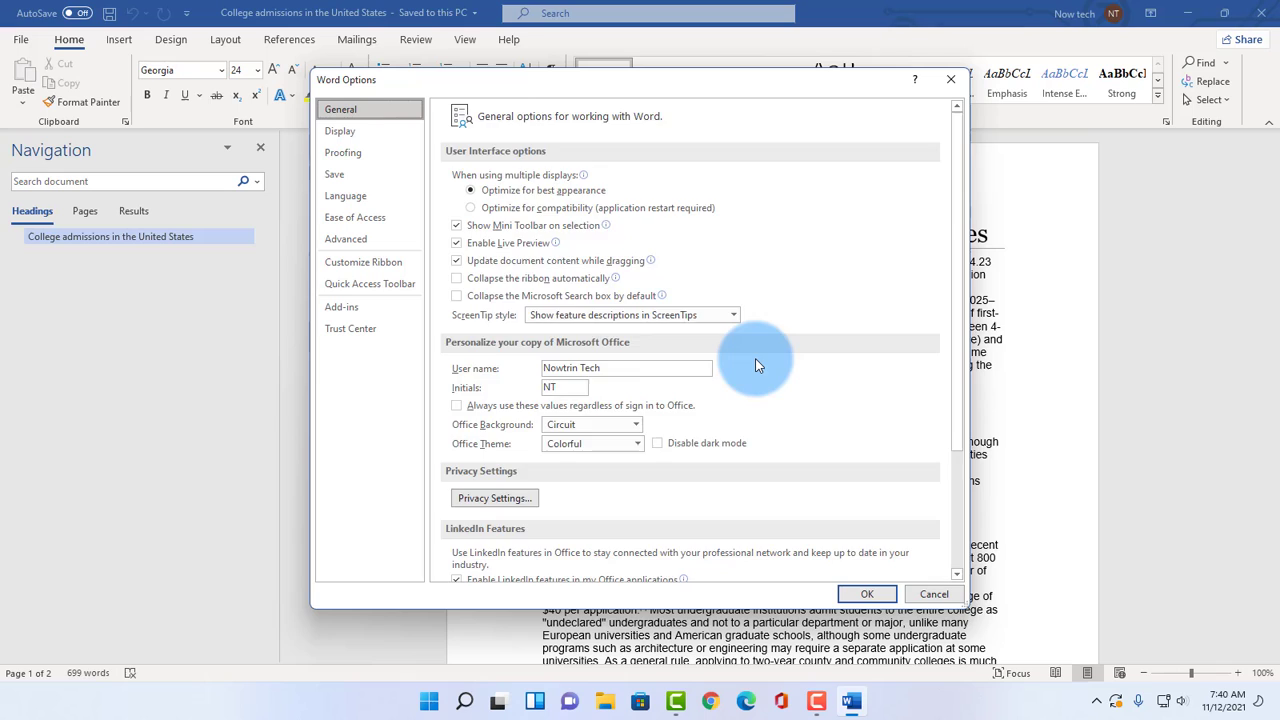
pyautogui.scroll(-3, 757, 366)
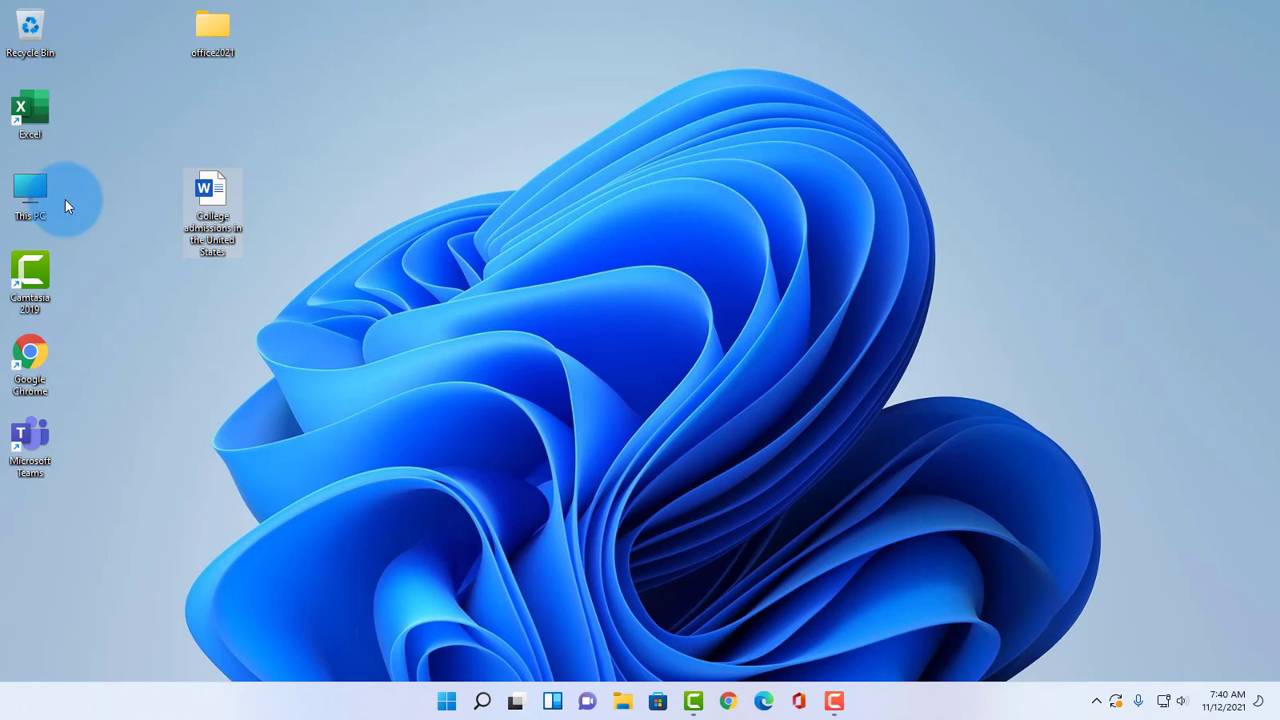
# Step: Switch to Excel, create a blank workbook, and turn off "Show the Start screen when this application starts" in the General options
pyautogui.doubleClick(37, 114)
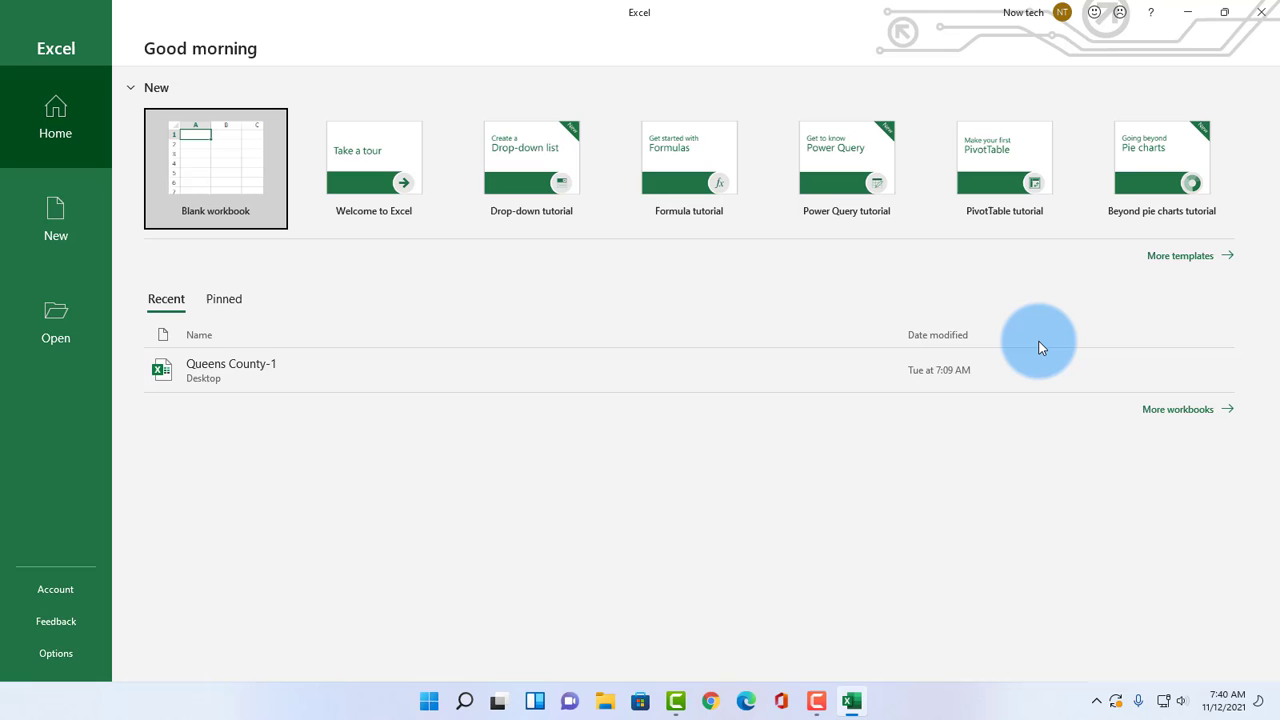
pyautogui.click(265, 205)
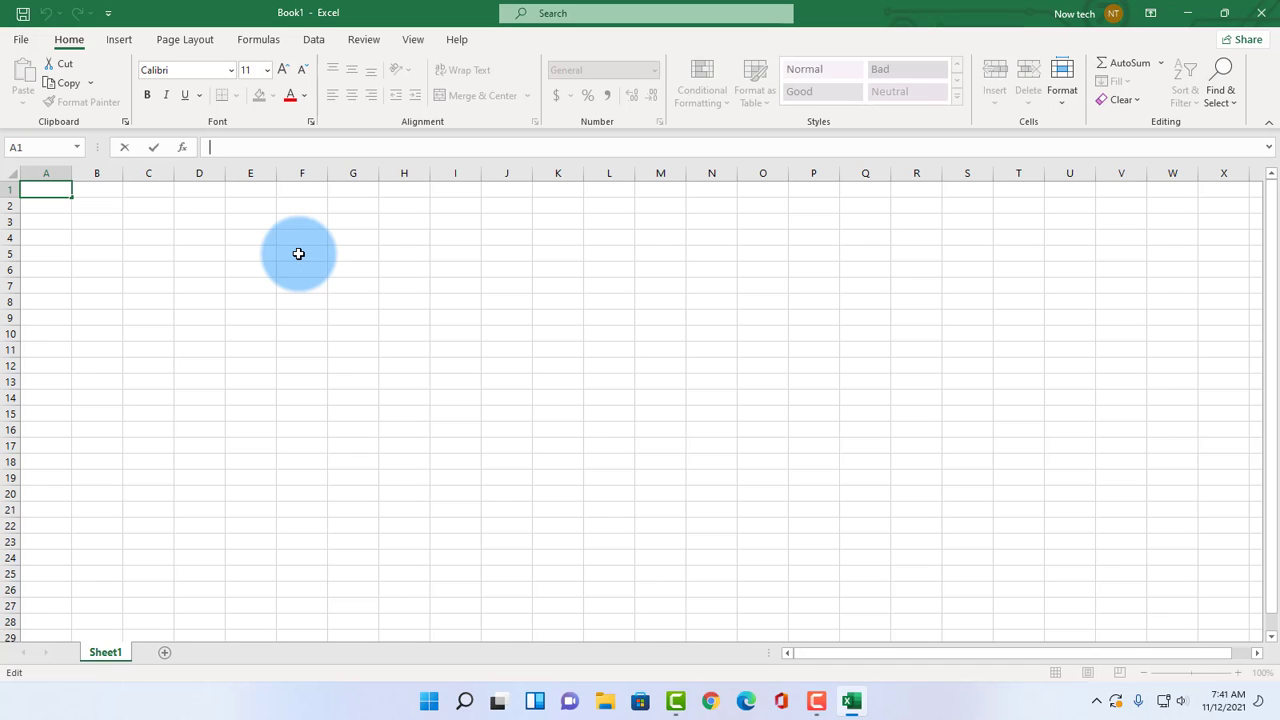
pyautogui.click(20, 39)
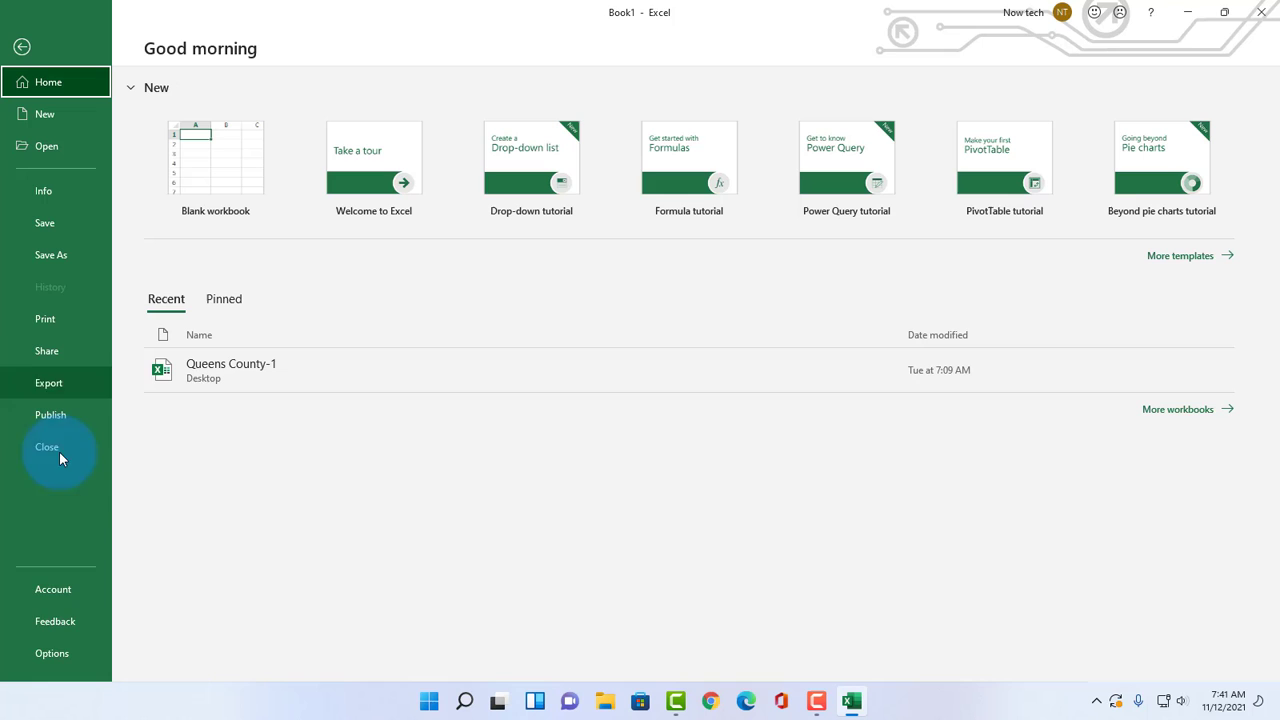
pyautogui.click(49, 654)
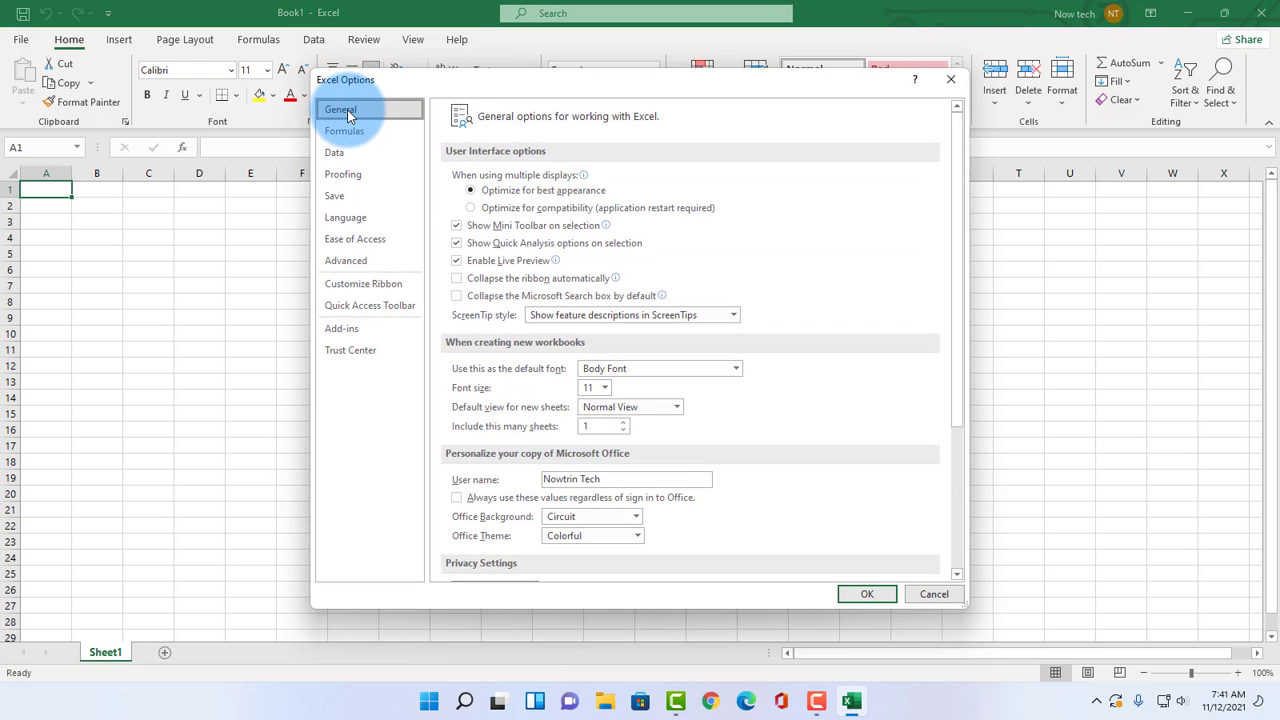
pyautogui.scroll(-5, 595, 300)
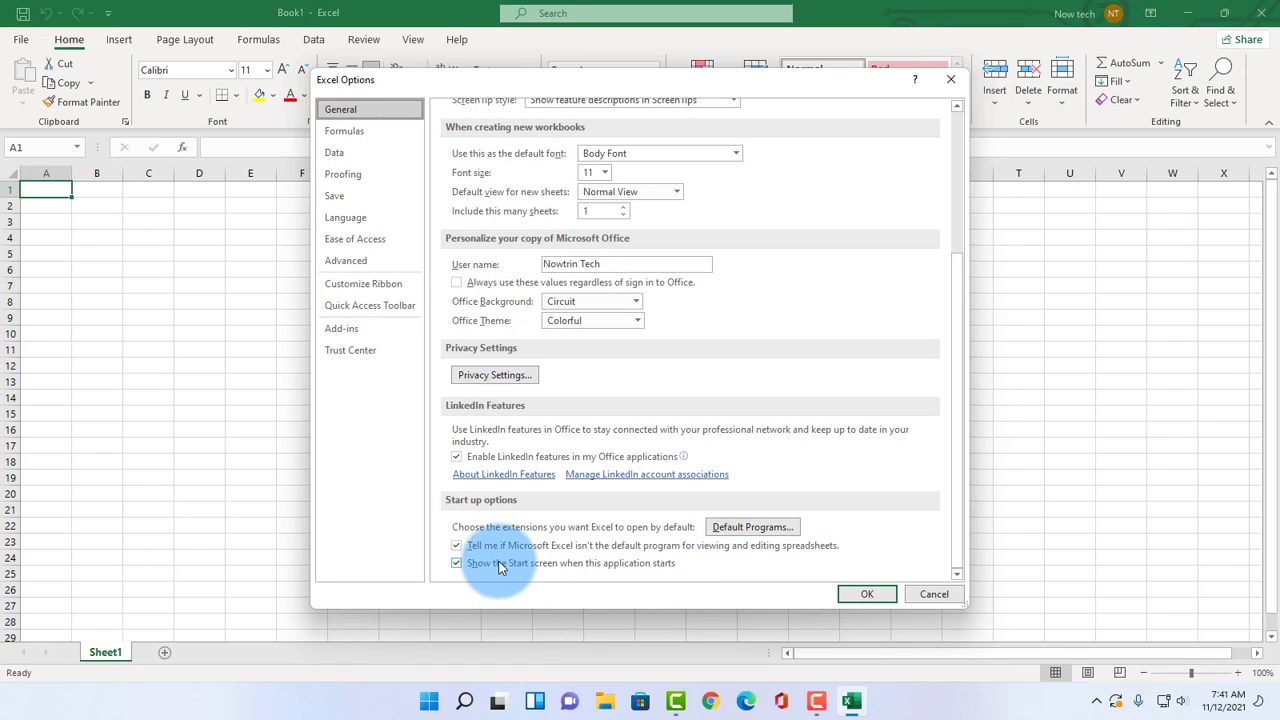
pyautogui.click(456, 564)
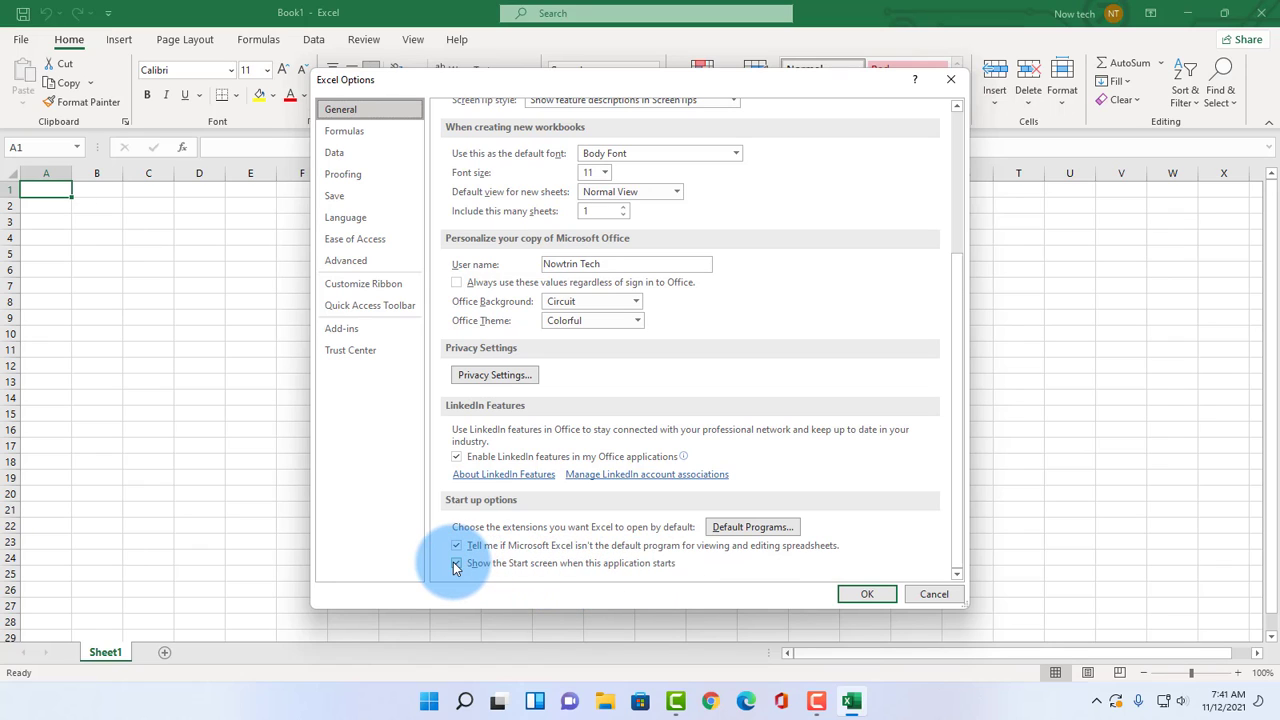
pyautogui.click(848, 597)
# Step: Close Excel and relaunch it from its desktop shortcut to check how it starts
pyautogui.click(1260, 13)
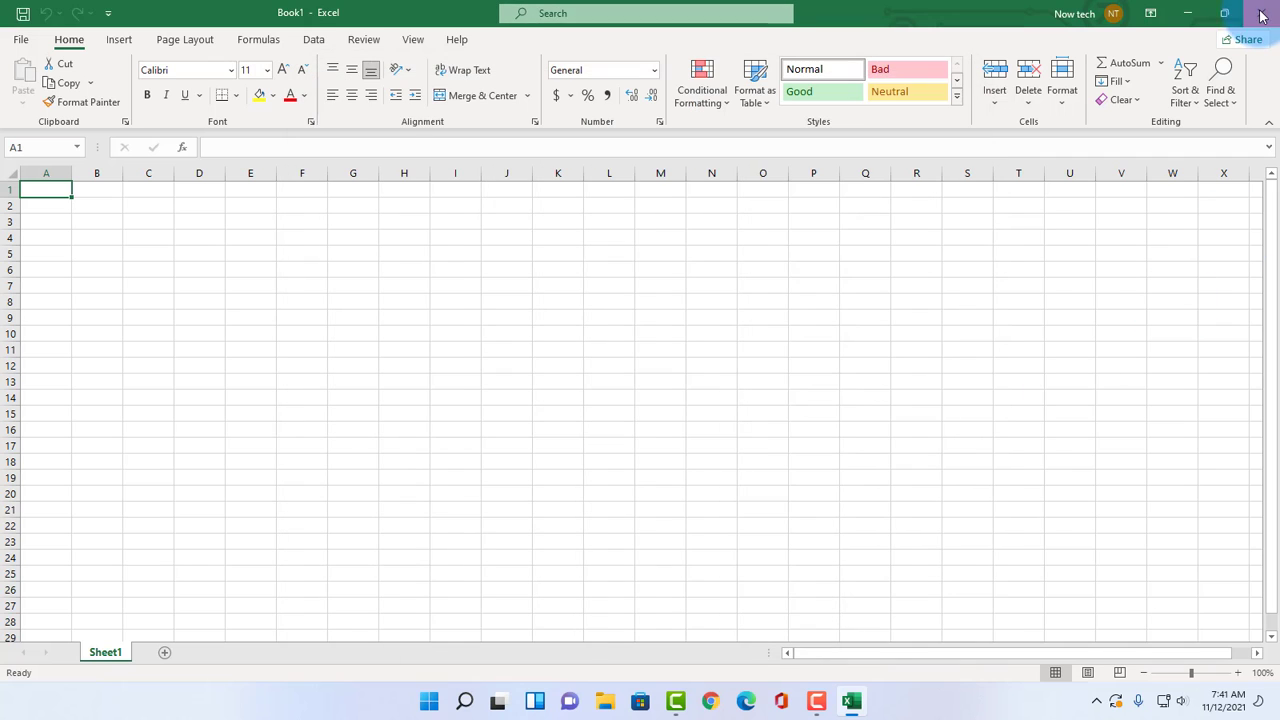
pyautogui.click(732, 437)
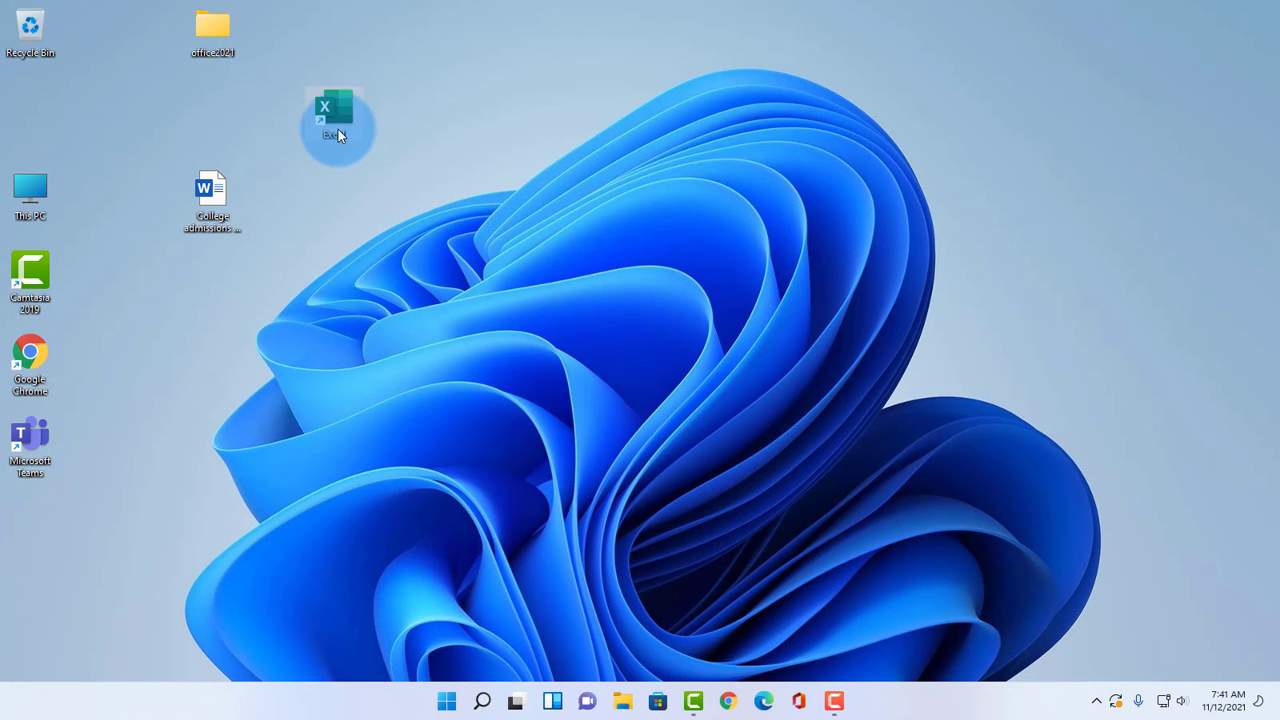
pyautogui.doubleClick(332, 108)
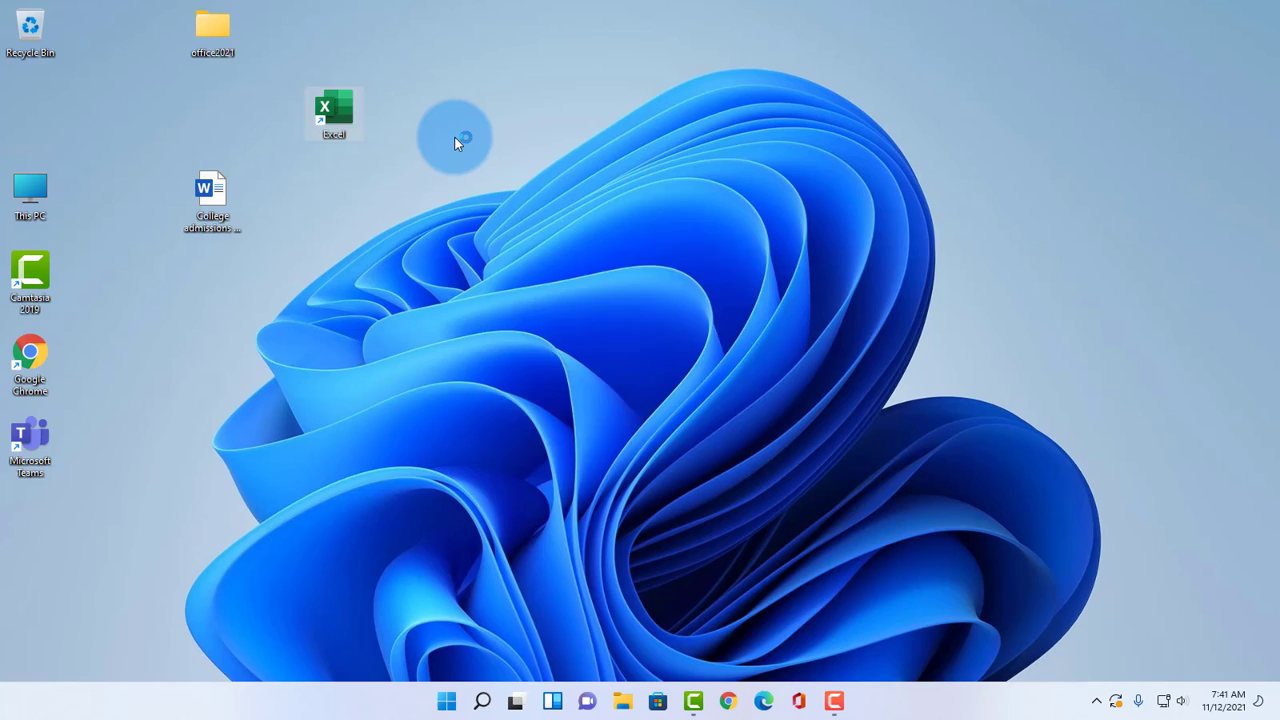